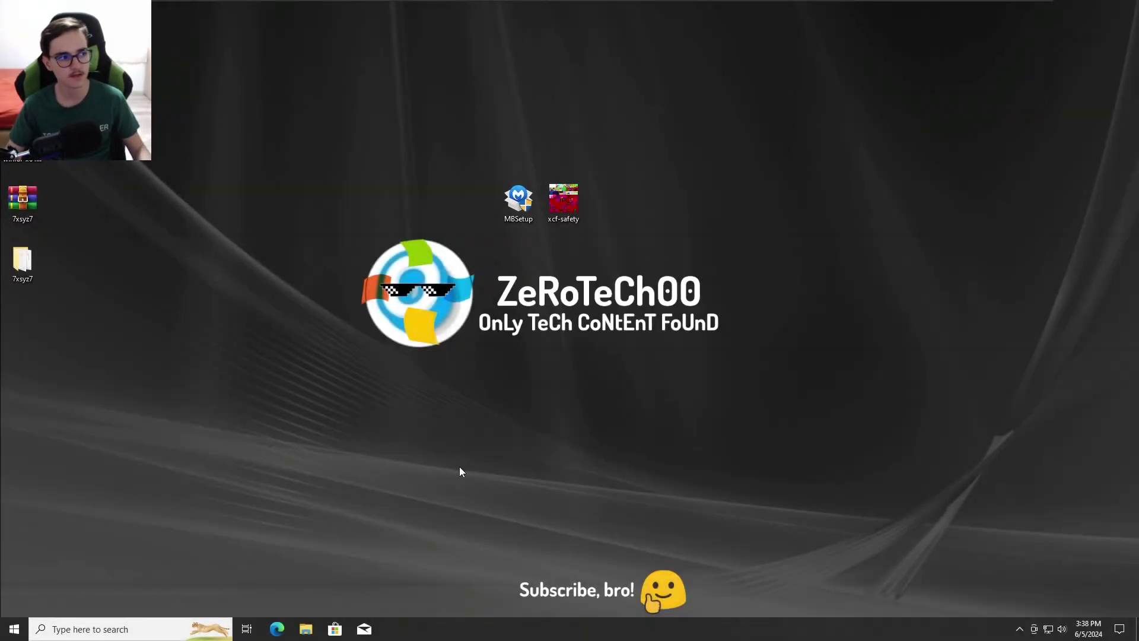
Step: Select the MBSetup and xcf-safety desktop icons and launch the xcf-safety test file
{"action": "left_click_drag", "start_coordinate": [473, 145], "coordinate": [593, 228]}
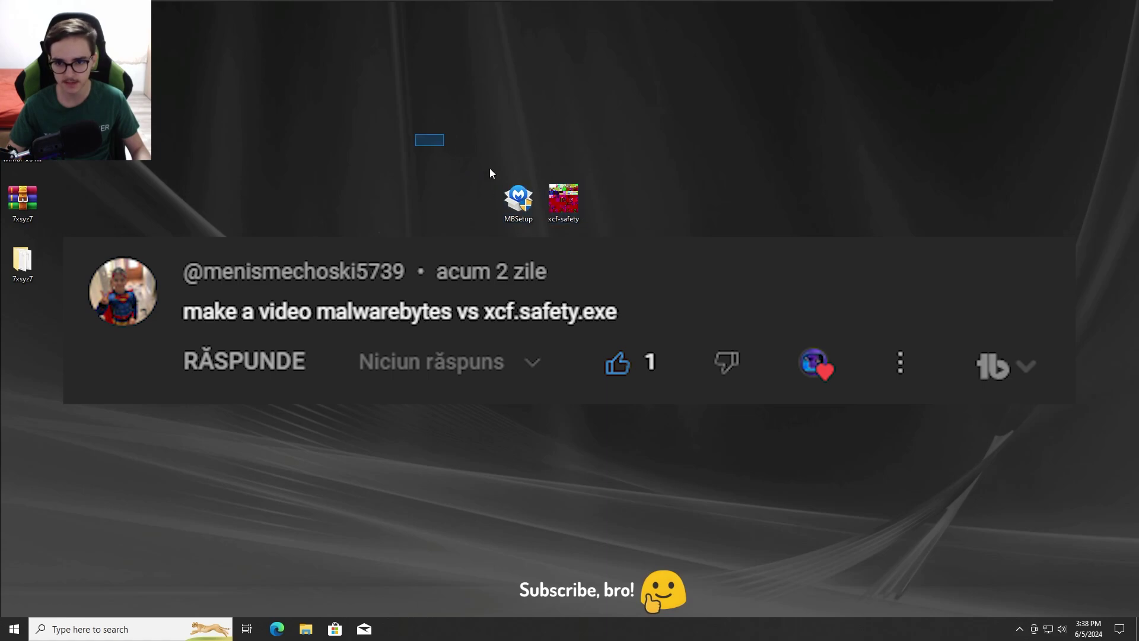
{"action": "left_click_drag", "start_coordinate": [417, 136], "coordinate": [606, 232]}
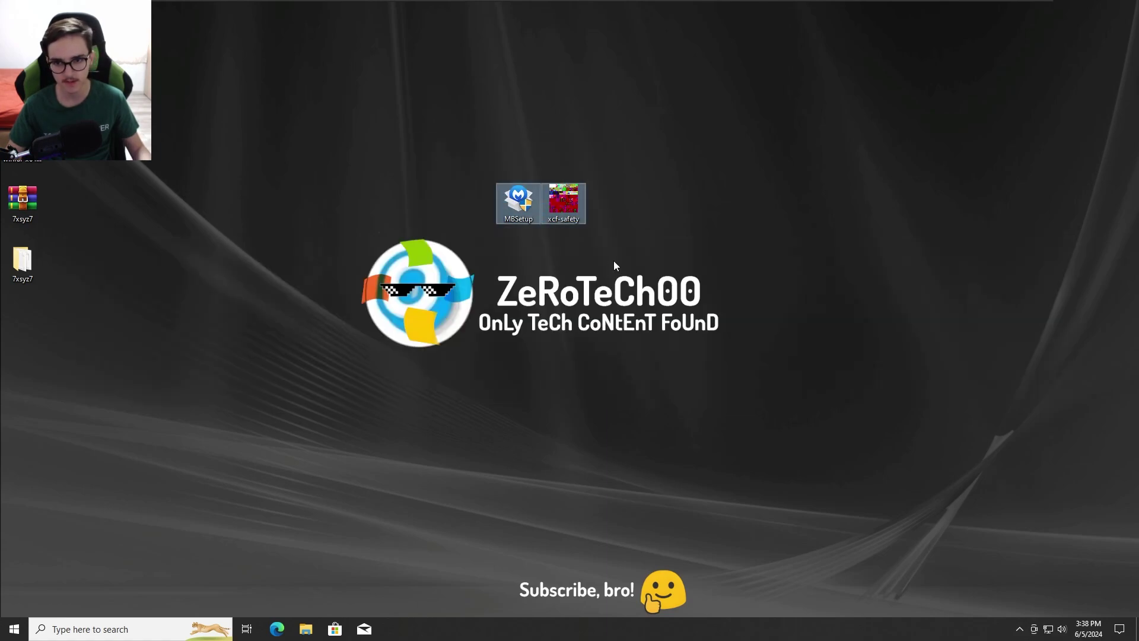
{"action": "left_click_drag", "start_coordinate": [412, 132], "coordinate": [669, 241]}
{"action": "left_click", "coordinate": [669, 241]}
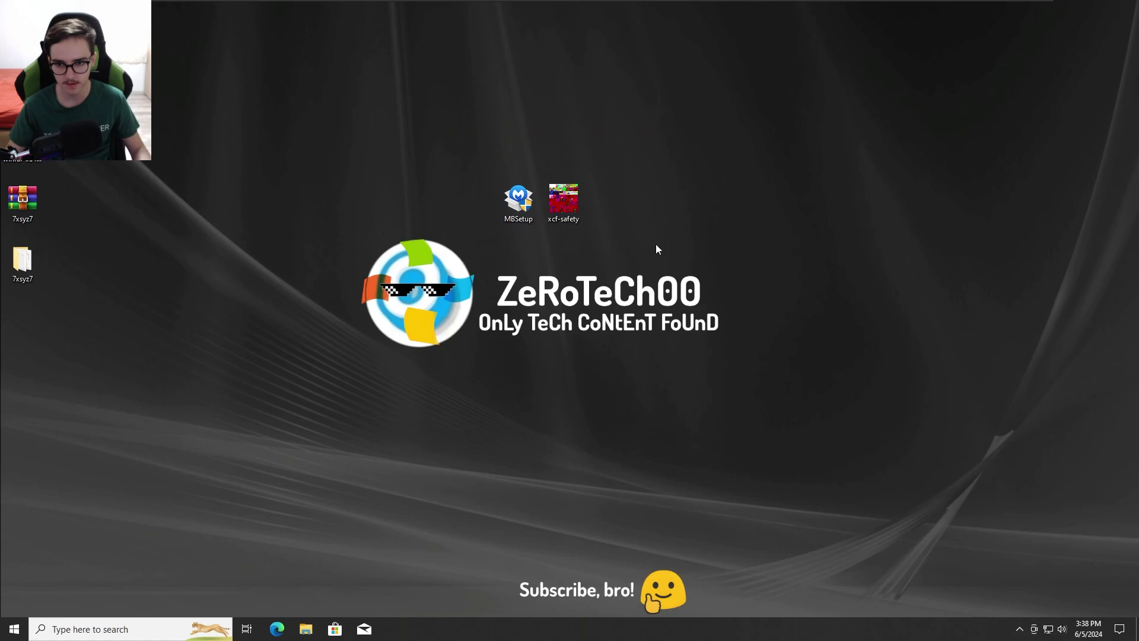
{"action": "double_click", "coordinate": [563, 200]}
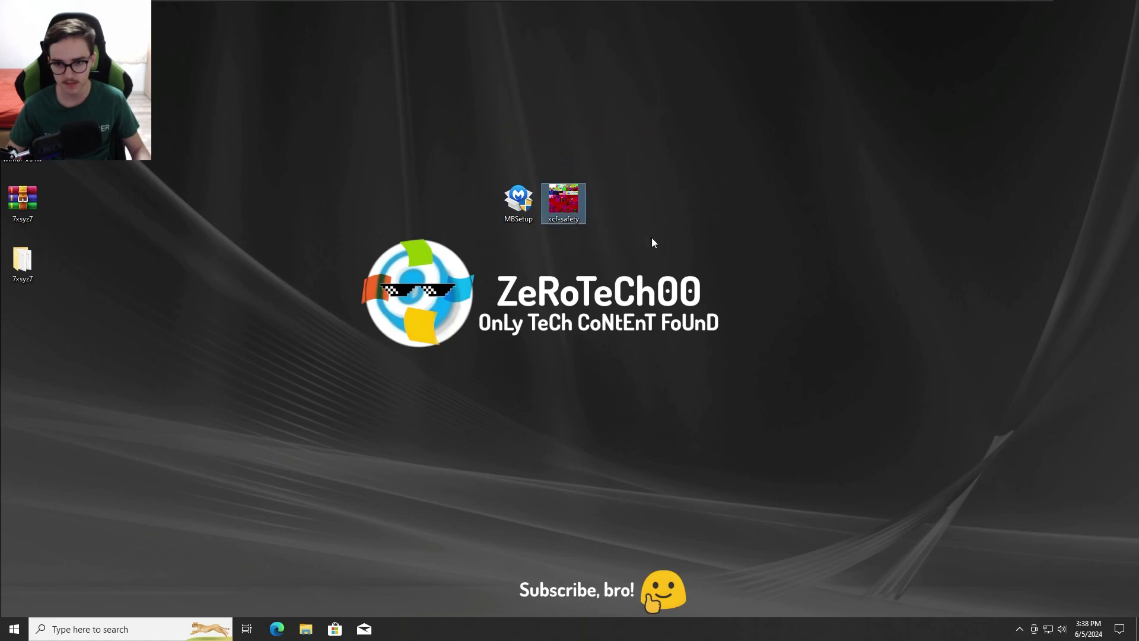
{"action": "left_click", "coordinate": [577, 238]}
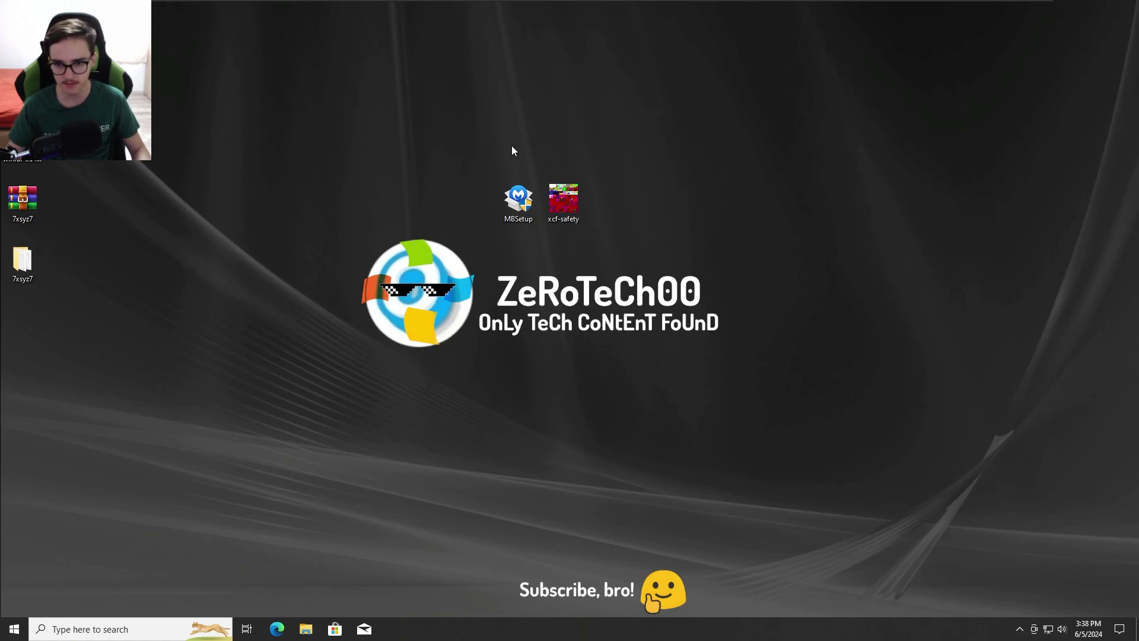
{"action": "left_click_drag", "start_coordinate": [530, 147], "coordinate": [616, 237]}
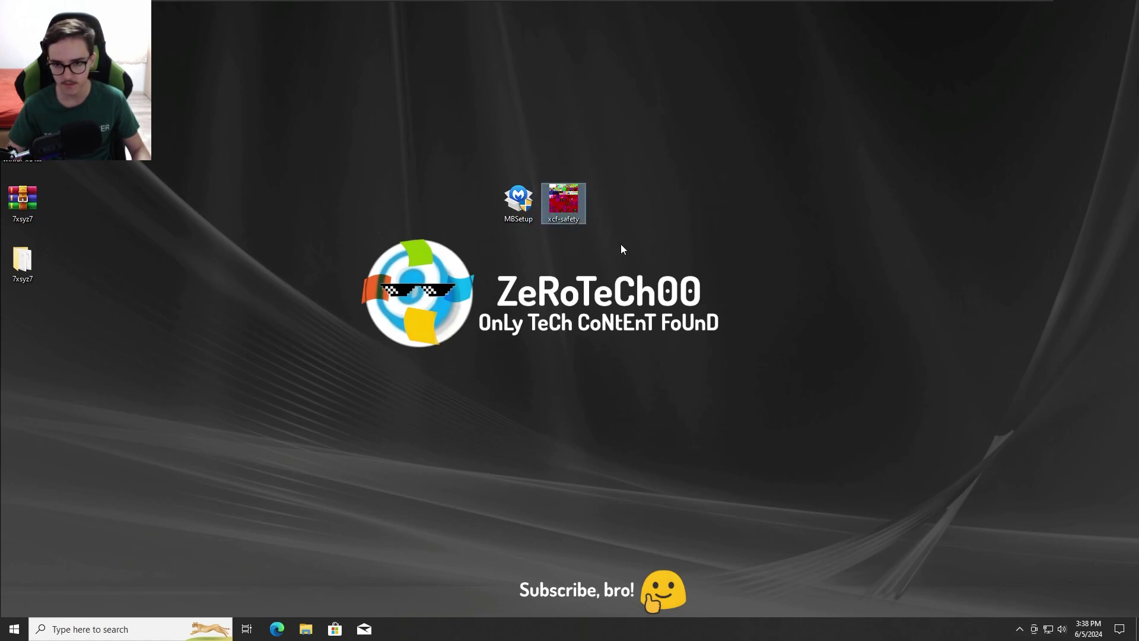
{"action": "left_click", "coordinate": [619, 244]}
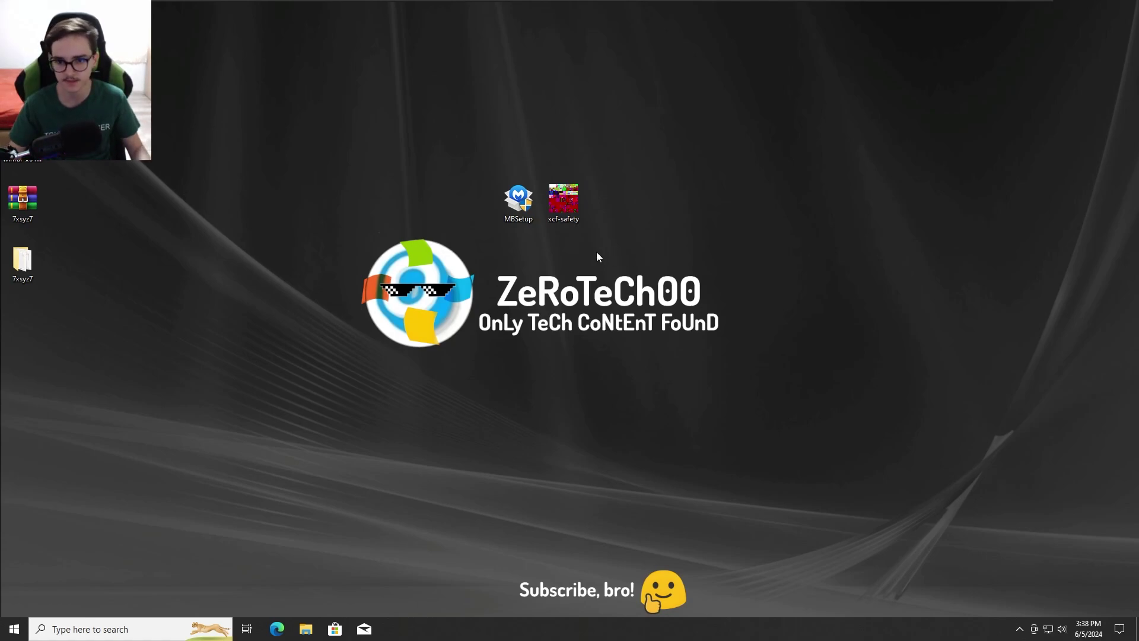
Step: Separate MBSetup from xcf-safety and drag it into the desktop's left icon column
{"action": "left_click_drag", "start_coordinate": [461, 162], "coordinate": [660, 252]}
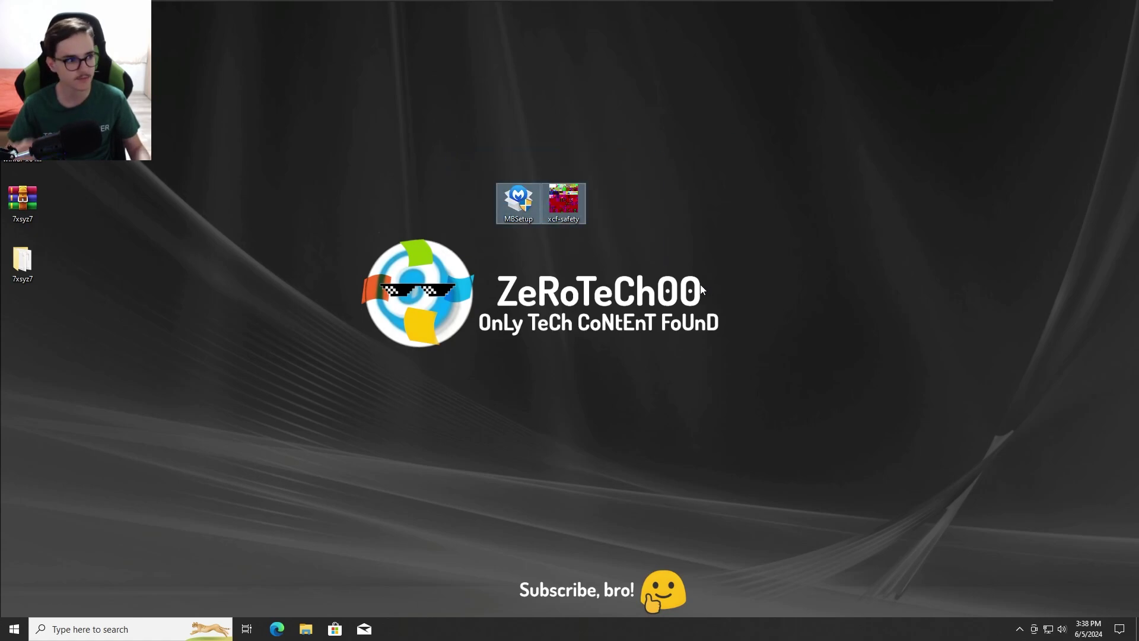
{"action": "left_click_drag", "start_coordinate": [700, 308], "coordinate": [554, 162]}
{"action": "left_click", "coordinate": [678, 244]}
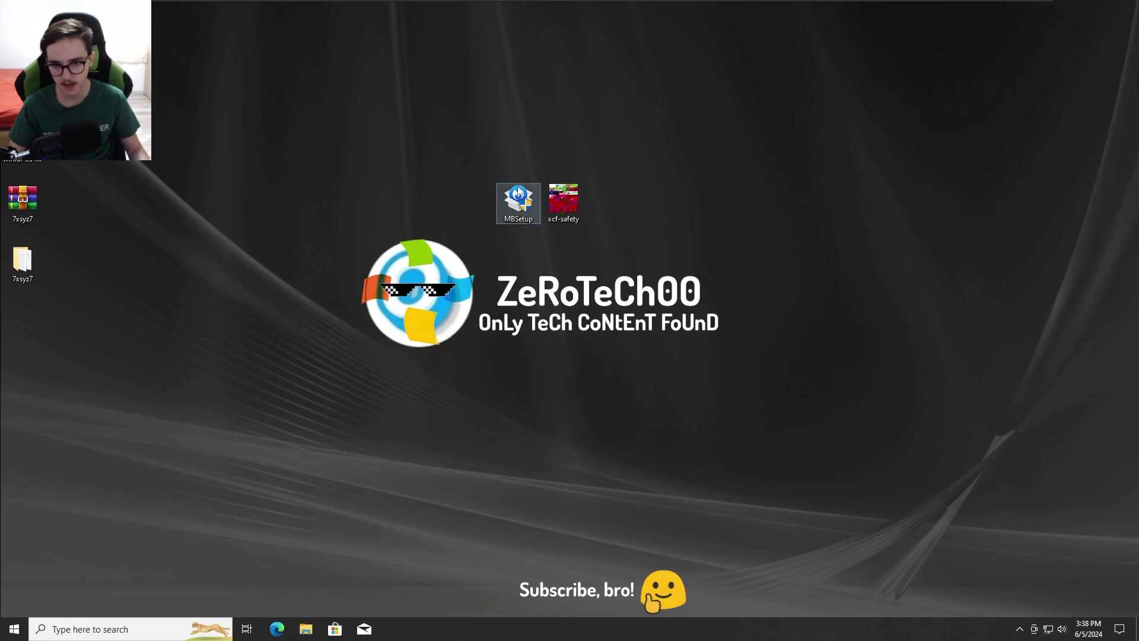
{"action": "left_click_drag", "start_coordinate": [448, 144], "coordinate": [645, 254]}
{"action": "left_click", "coordinate": [645, 259]}
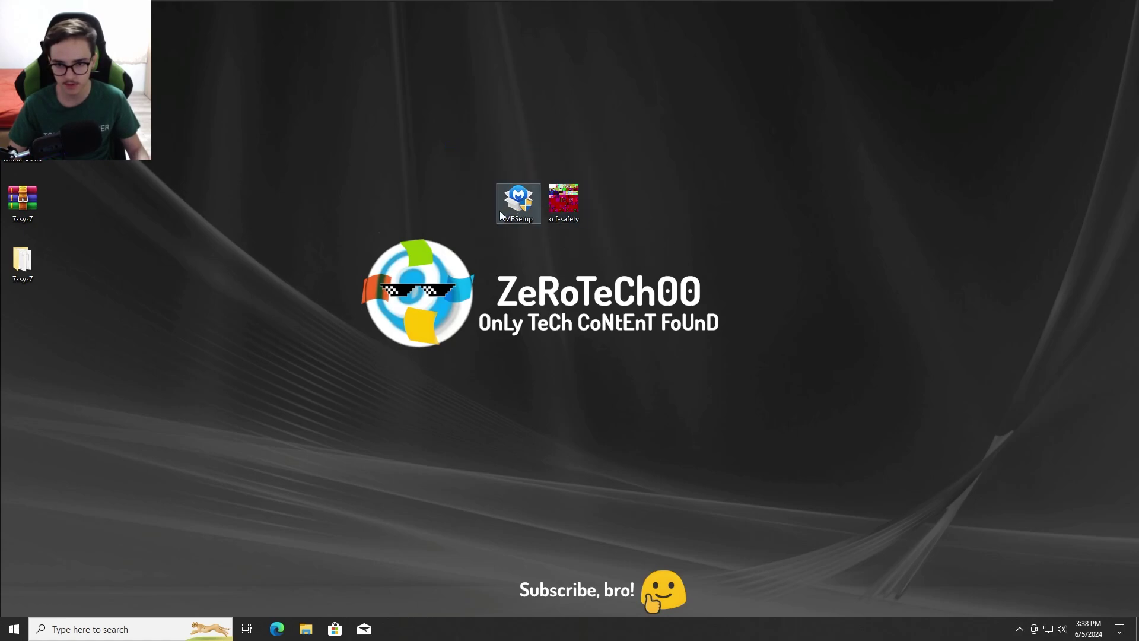
{"action": "left_click_drag", "start_coordinate": [423, 132], "coordinate": [611, 246]}
{"action": "left_click", "coordinate": [611, 247]}
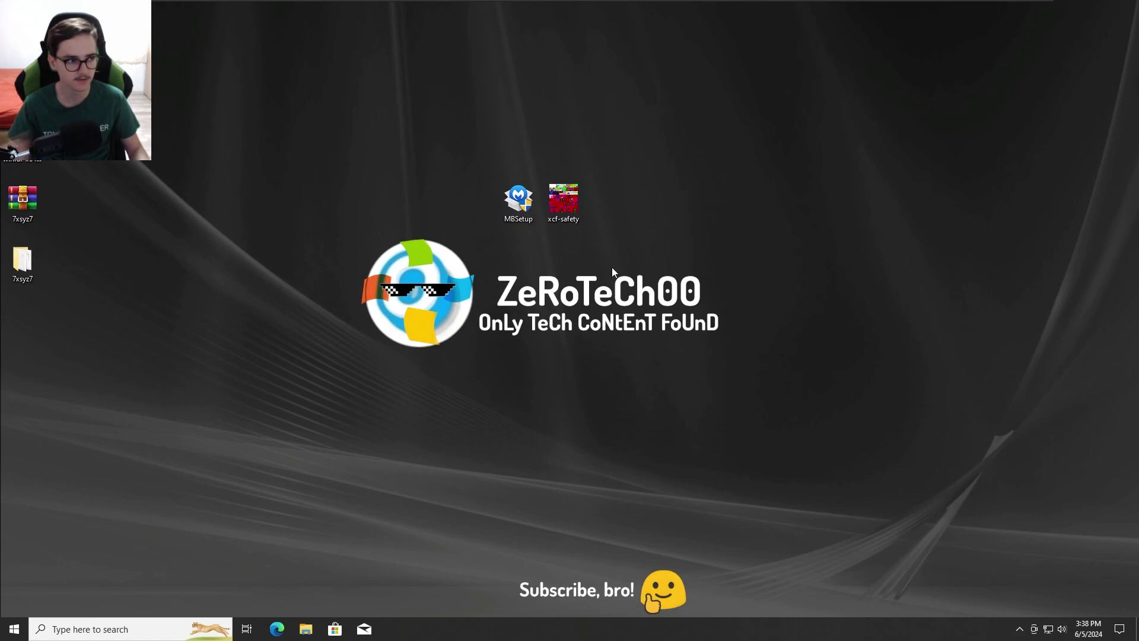
{"action": "left_click_drag", "start_coordinate": [472, 148], "coordinate": [629, 252]}
{"action": "left_click", "coordinate": [630, 252]}
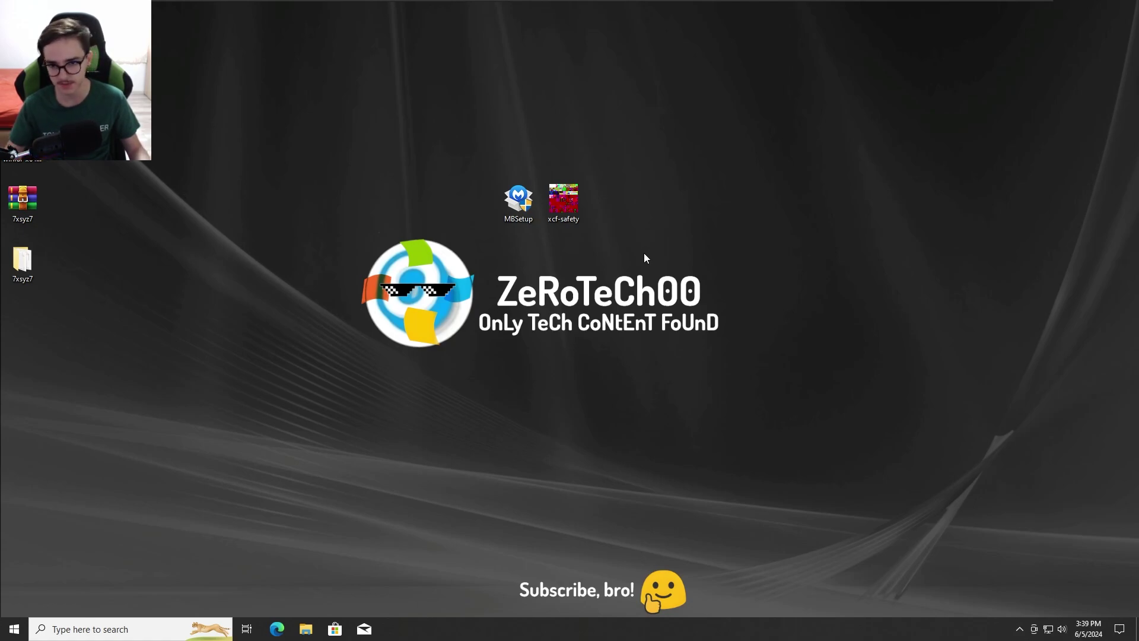
{"action": "left_click_drag", "start_coordinate": [587, 177], "coordinate": [543, 230]}
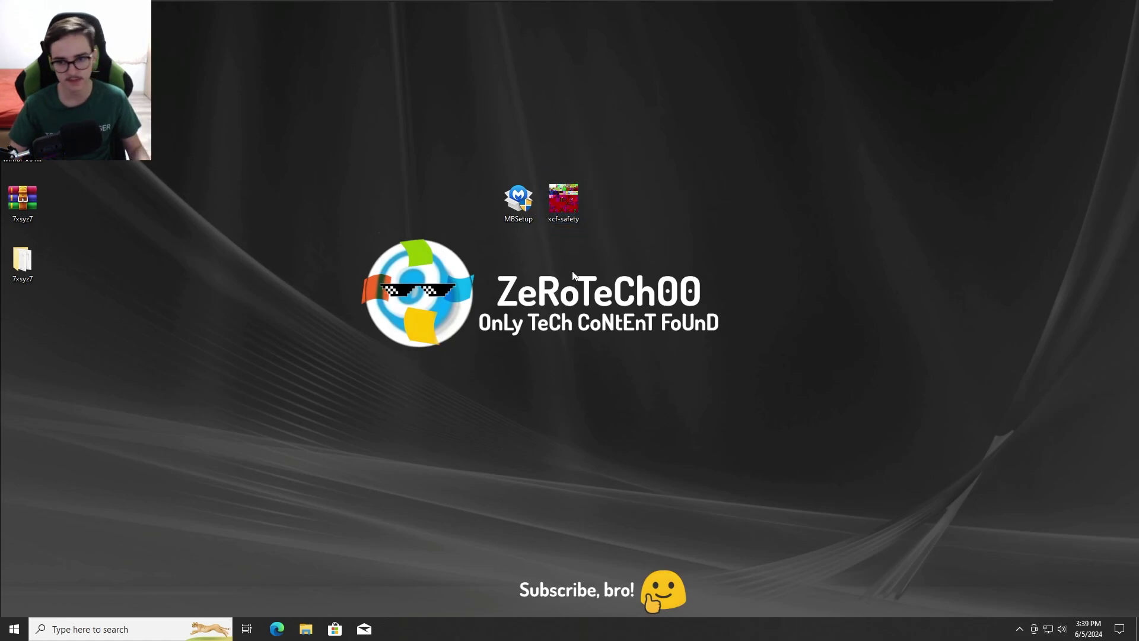
{"action": "left_click_drag", "start_coordinate": [495, 208], "coordinate": [48, 324]}
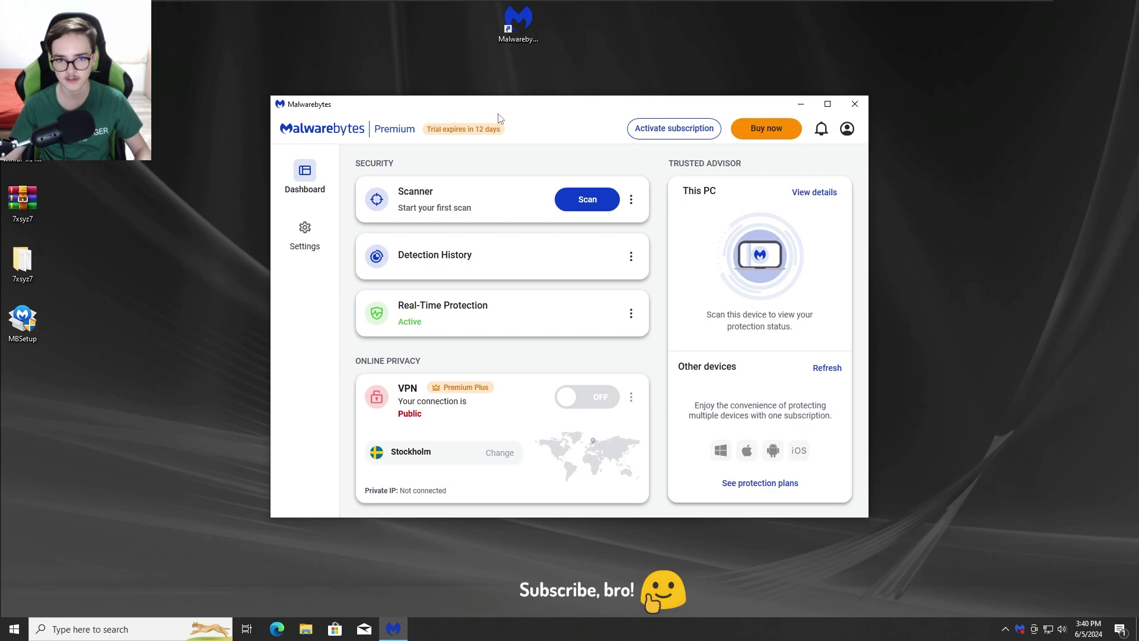
{"action": "mouse_move", "coordinate": [498, 117]}
{"action": "left_mouse_down"}
{"action": "mouse_move", "coordinate": [529, 130]}
{"action": "mouse_move", "coordinate": [457, 125]}
{"action": "mouse_move", "coordinate": [592, 162]}
{"action": "mouse_move", "coordinate": [515, 130]}
{"action": "left_mouse_up"}
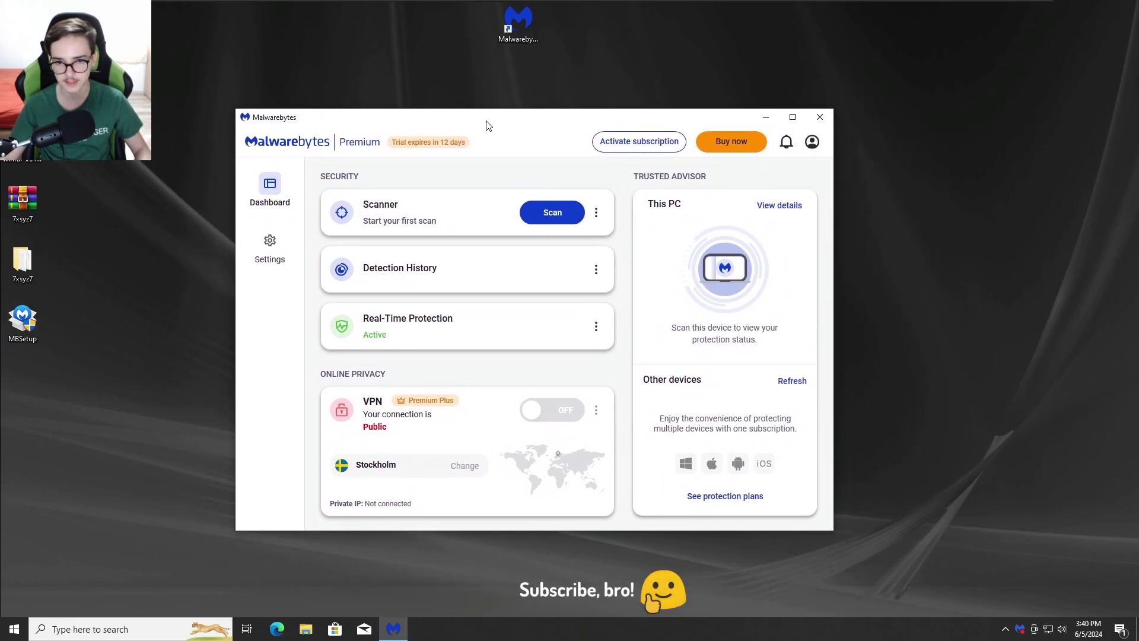
{"action": "mouse_move", "coordinate": [372, 124]}
{"action": "left_mouse_down"}
{"action": "mouse_move", "coordinate": [499, 126]}
{"action": "mouse_move", "coordinate": [319, 131]}
{"action": "mouse_move", "coordinate": [387, 126]}
{"action": "left_mouse_up"}
{"action": "mouse_move", "coordinate": [511, 124]}
{"action": "left_mouse_down"}
{"action": "mouse_move", "coordinate": [453, 127]}
{"action": "mouse_move", "coordinate": [497, 123]}
{"action": "left_mouse_up"}
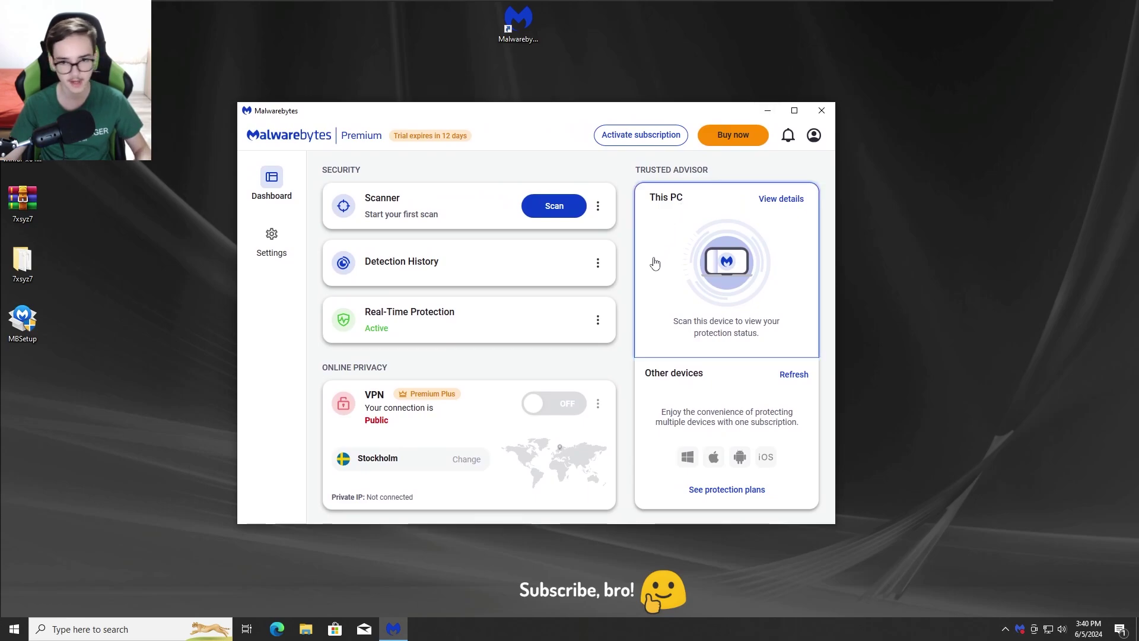
{"action": "left_click_drag", "start_coordinate": [527, 116], "coordinate": [511, 134]}
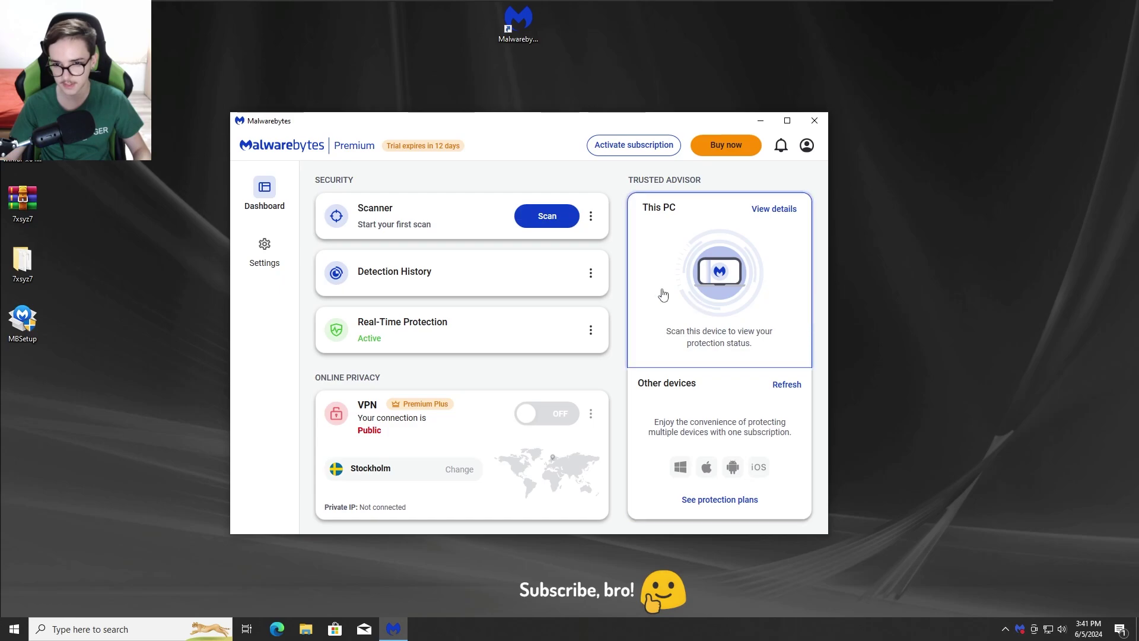
Step: In Settings > Protection, switch Web protection off and approve the administrator permission request
{"action": "left_click", "coordinate": [264, 243]}
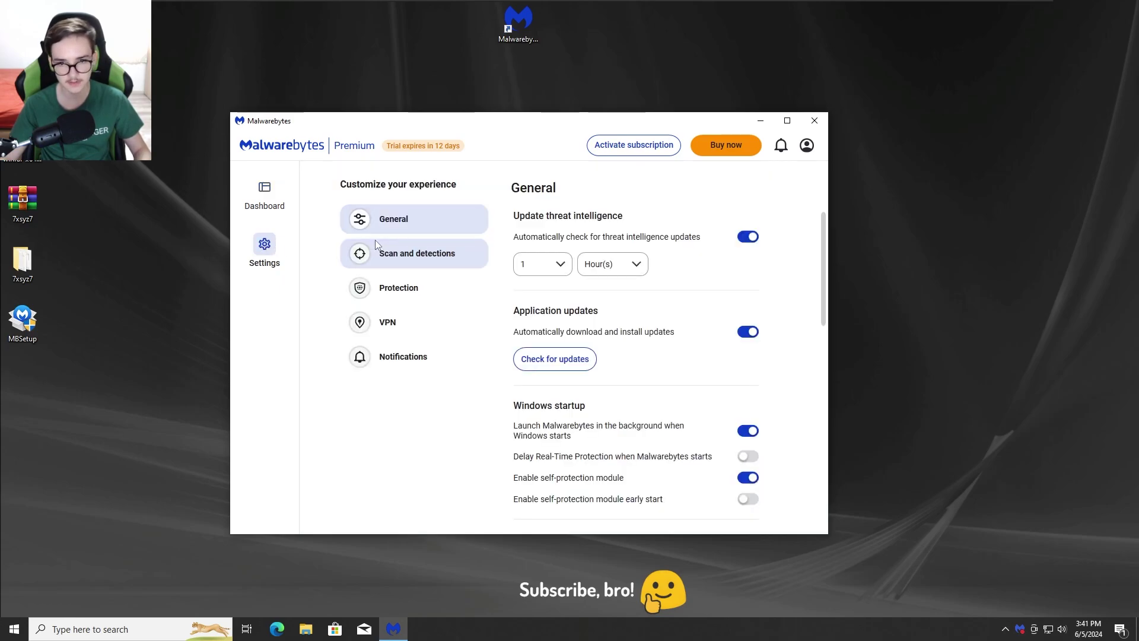
{"action": "left_click", "coordinate": [414, 260]}
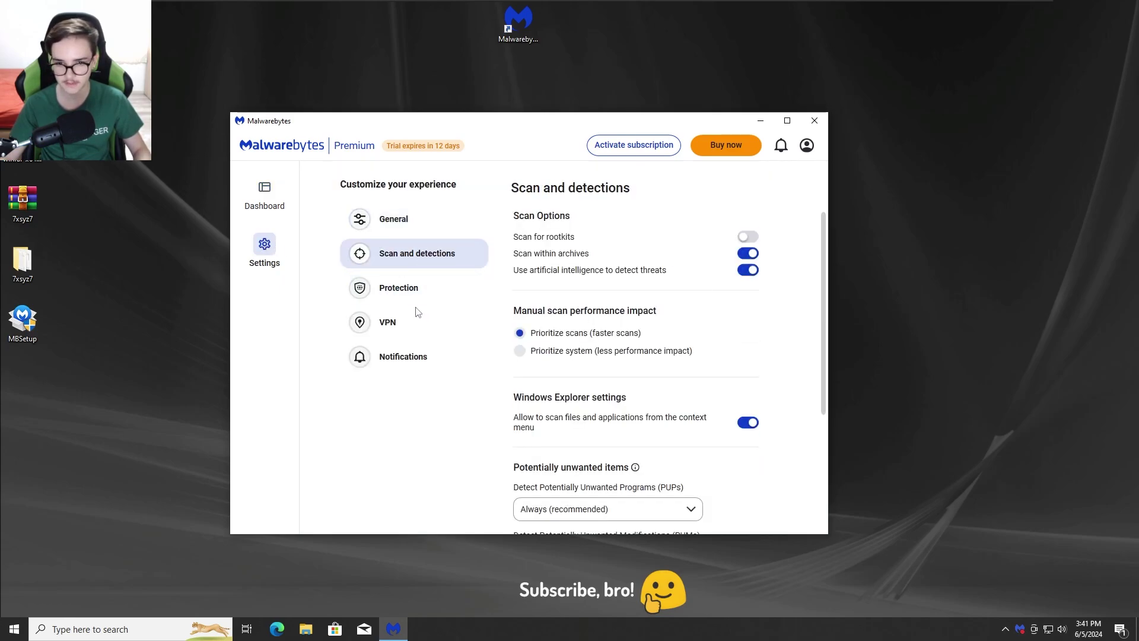
{"action": "left_click", "coordinate": [419, 290]}
{"action": "left_click", "coordinate": [748, 236]}
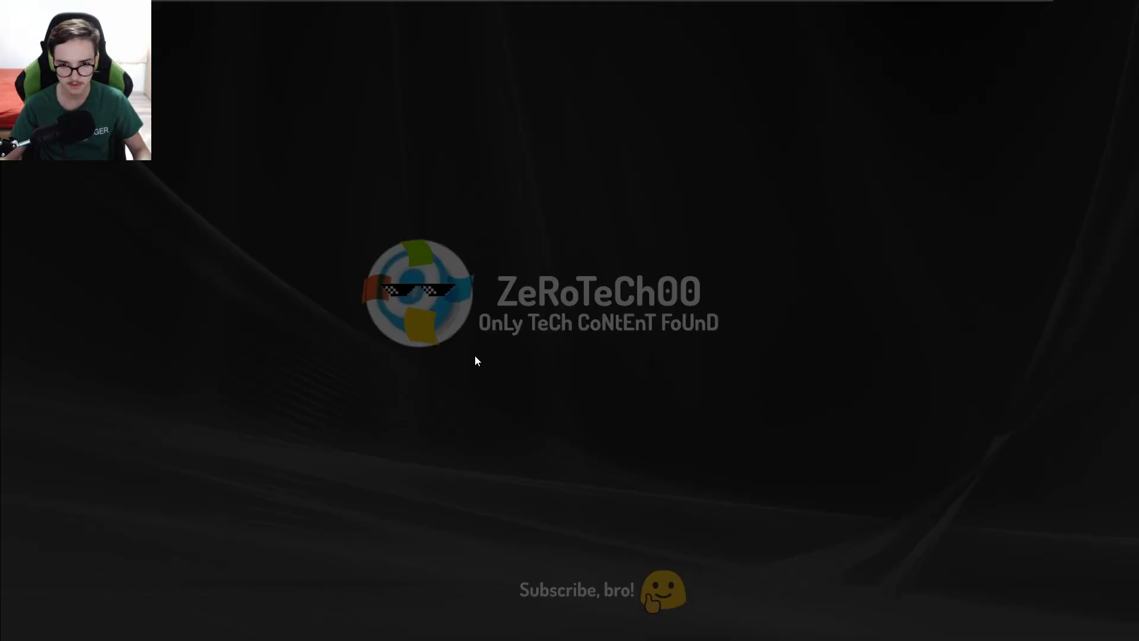
{"action": "left_click", "coordinate": [521, 394]}
{"action": "left_click", "coordinate": [748, 258]}
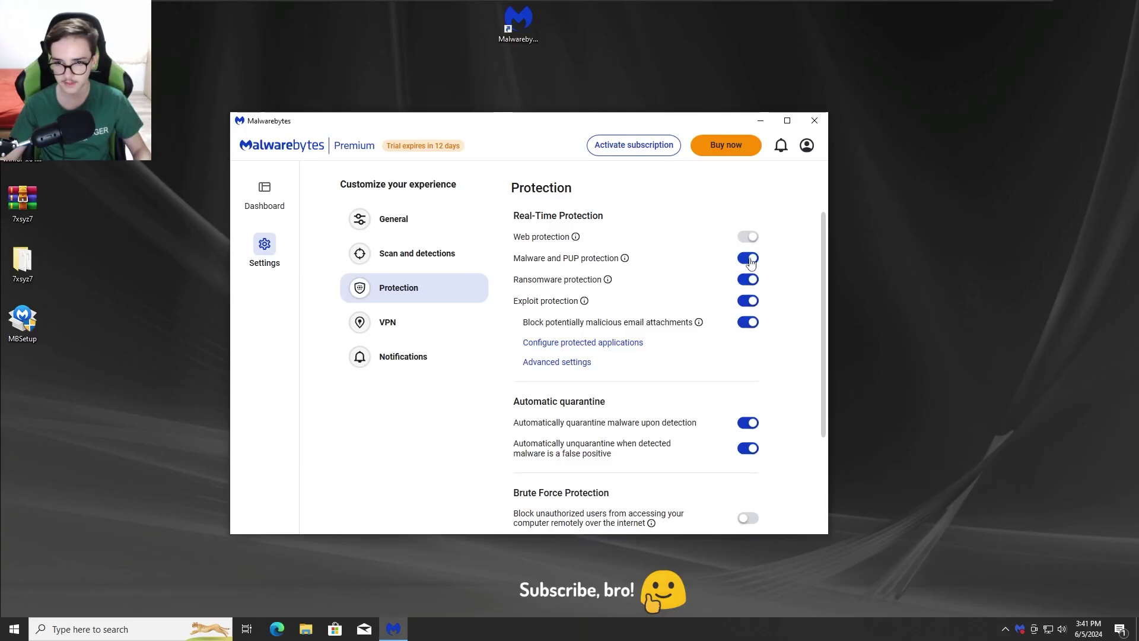
{"action": "left_click", "coordinate": [532, 396]}
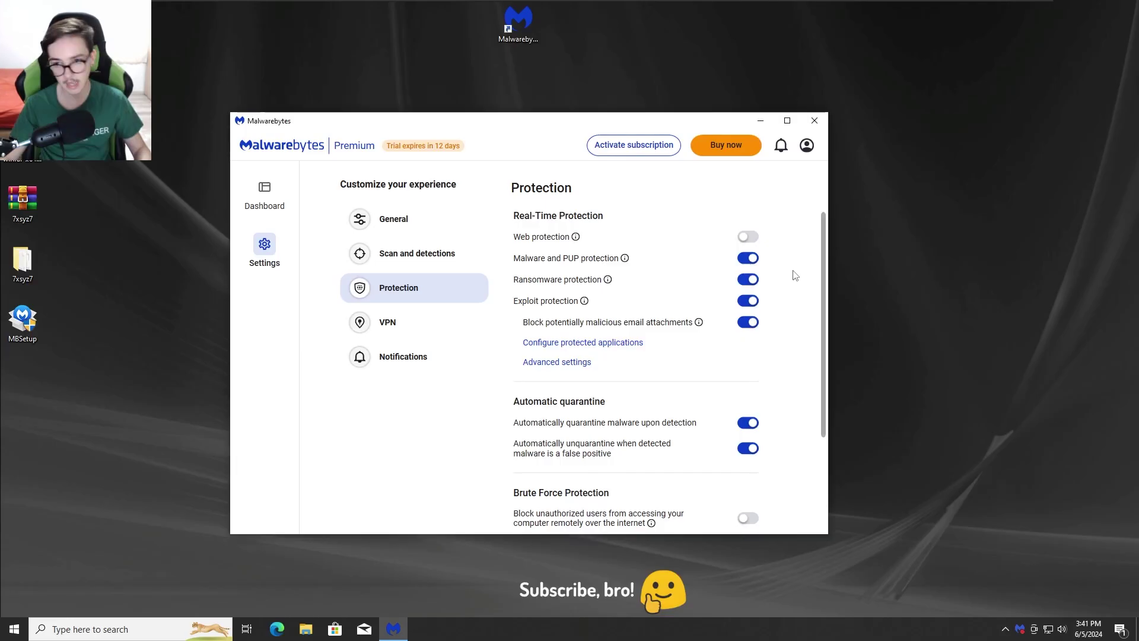
Step: Toggle Malware and PUP protection off and back on, dismissing the Windows Security alerts
{"action": "left_click", "coordinate": [749, 257]}
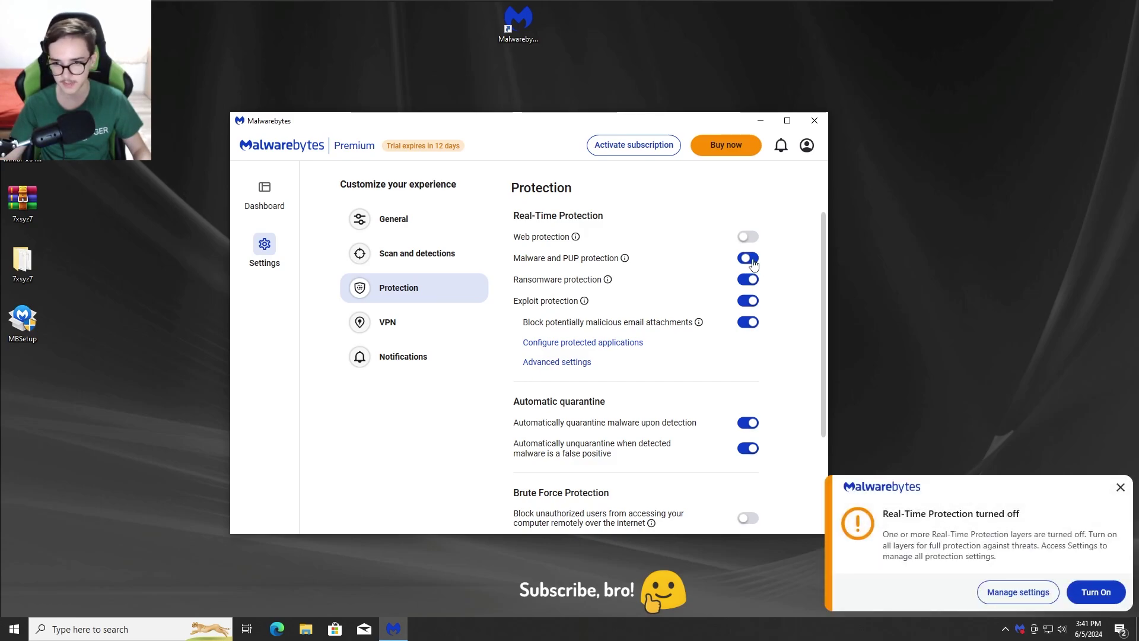
{"action": "left_click", "coordinate": [749, 236]}
{"action": "left_click", "coordinate": [1122, 511]}
{"action": "left_click", "coordinate": [1119, 489]}
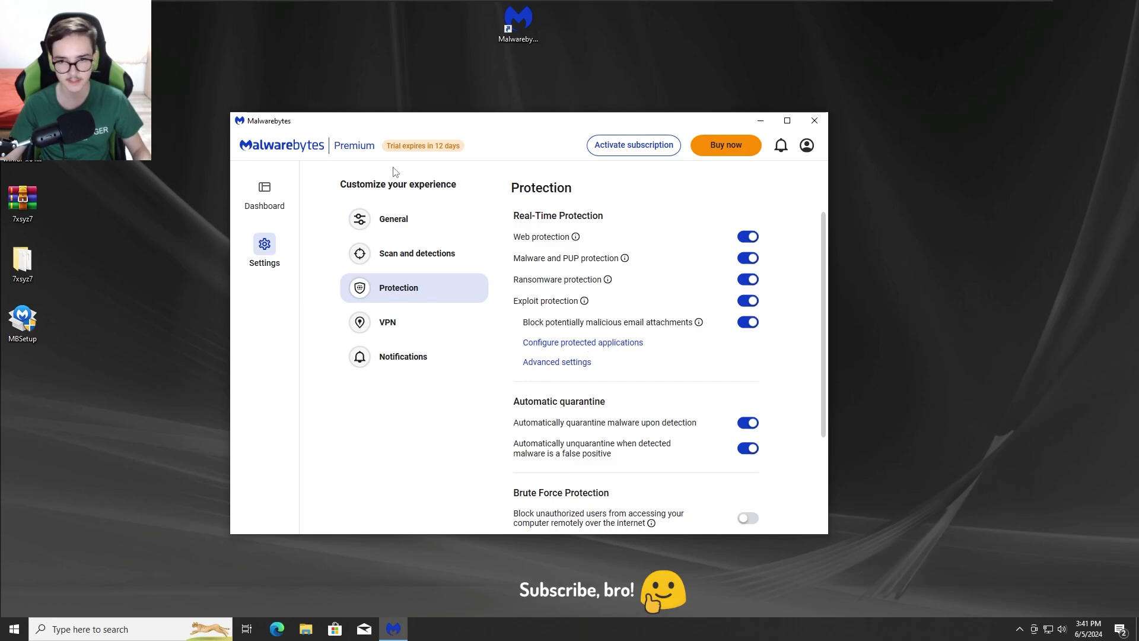
Step: Restore the deleted xcf-safety file from the Recycle Bin onto the desktop
{"action": "left_click_drag", "start_coordinate": [409, 130], "coordinate": [630, 140]}
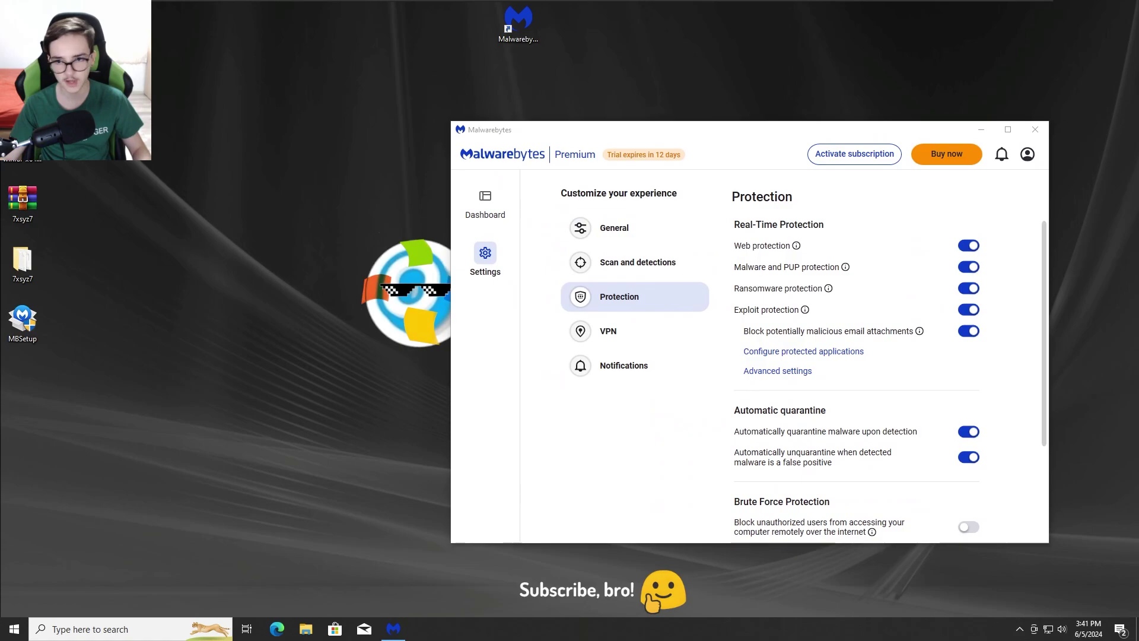
{"action": "left_click", "coordinate": [374, 206]}
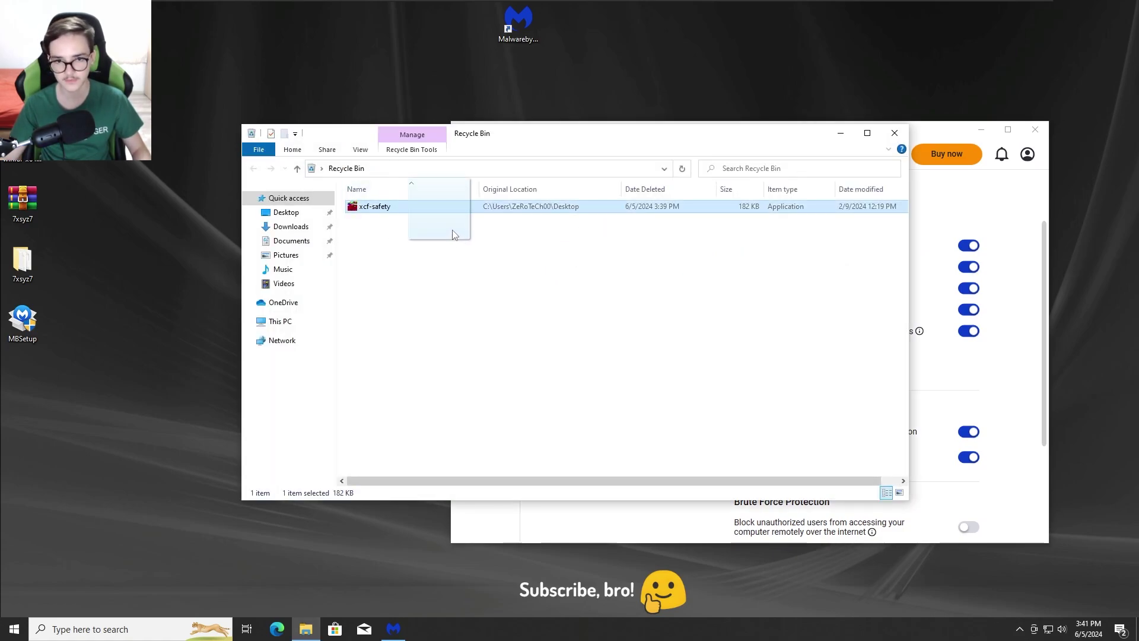
{"action": "left_click_drag", "start_coordinate": [661, 119], "coordinate": [567, 40]}
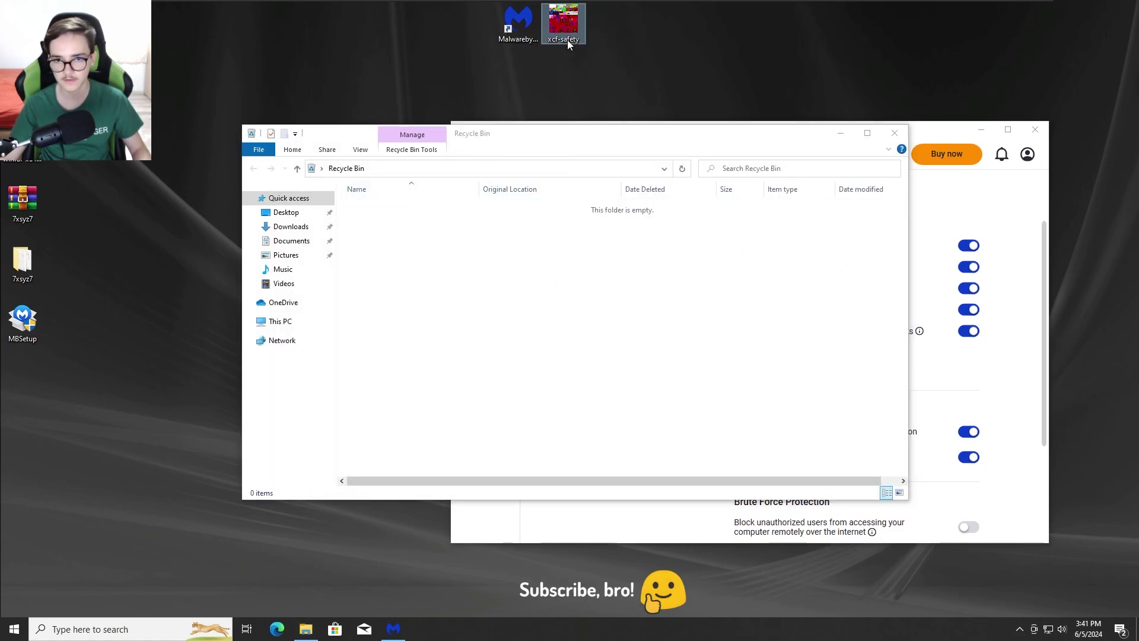
{"action": "left_click", "coordinate": [894, 133]}
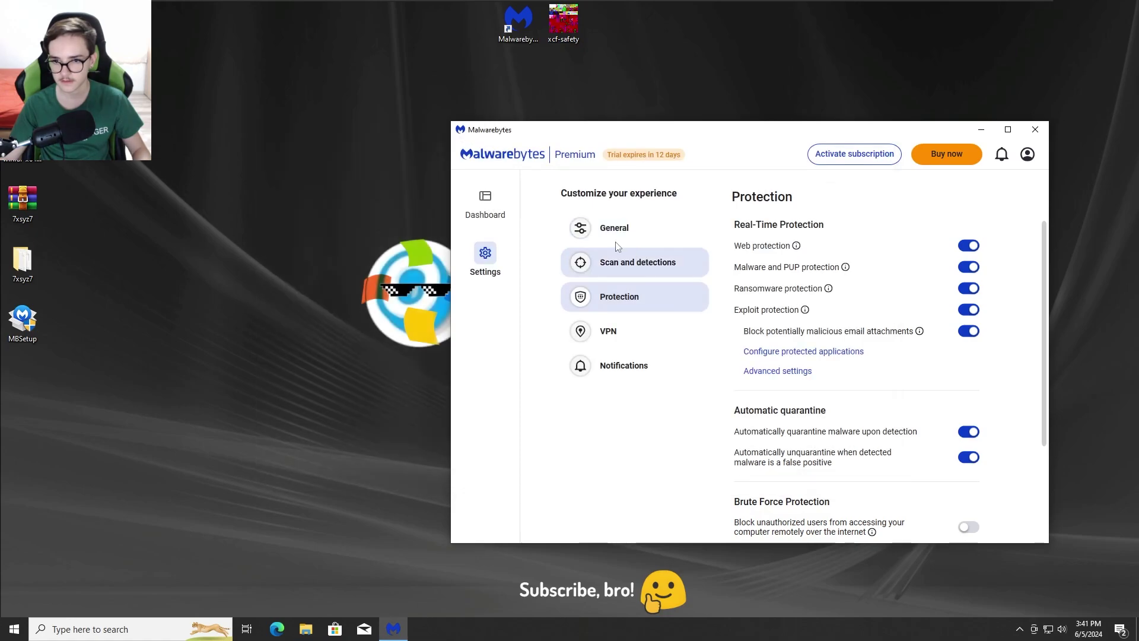
{"action": "left_click", "coordinate": [499, 212]}
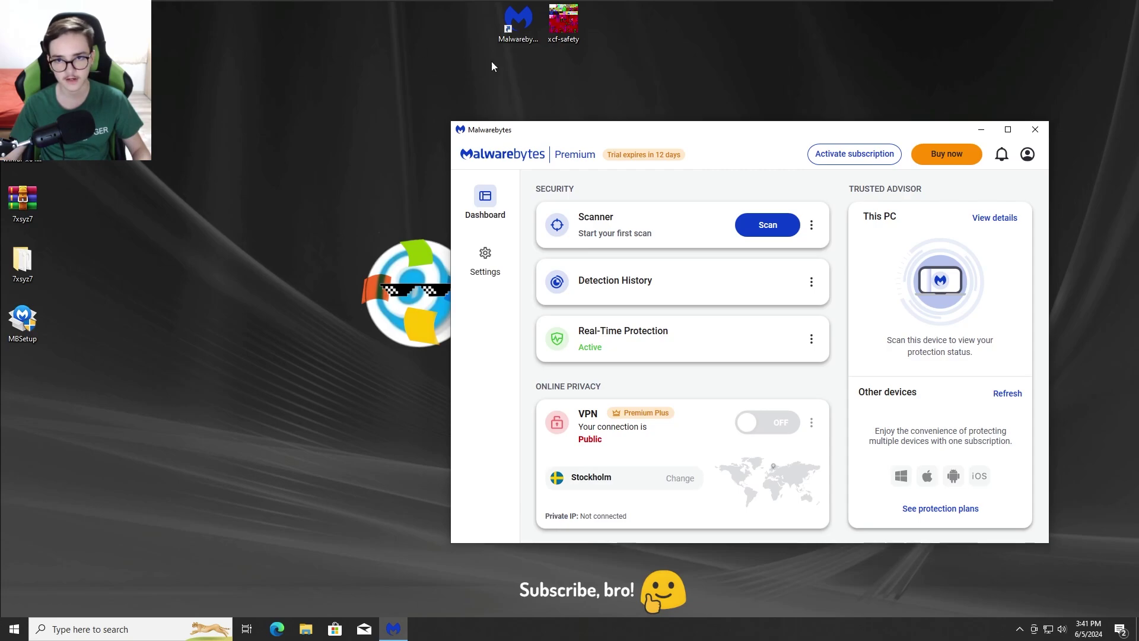
{"action": "left_click", "coordinate": [486, 255]}
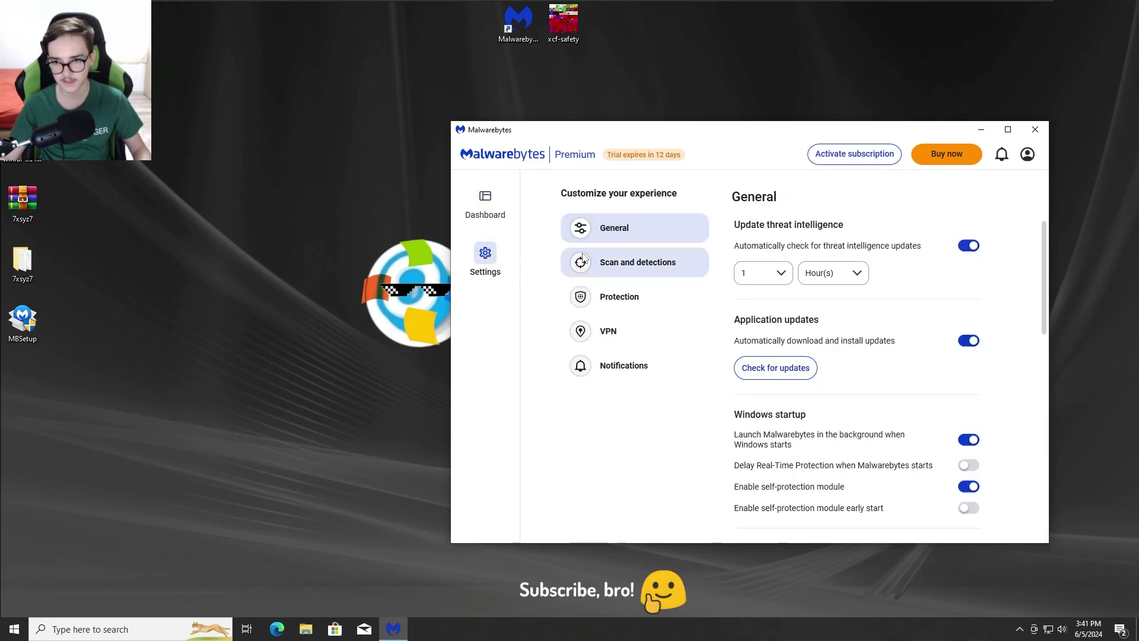
{"action": "left_click", "coordinate": [622, 261]}
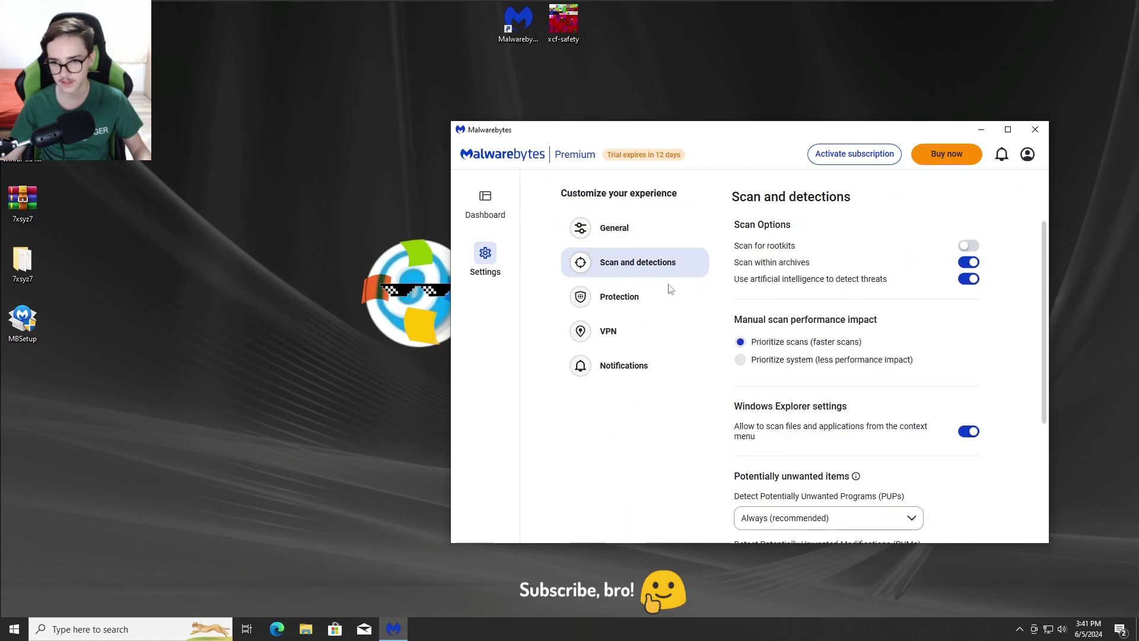
{"action": "left_click", "coordinate": [641, 299]}
{"action": "left_click_drag", "start_coordinate": [736, 144], "coordinate": [552, 132]}
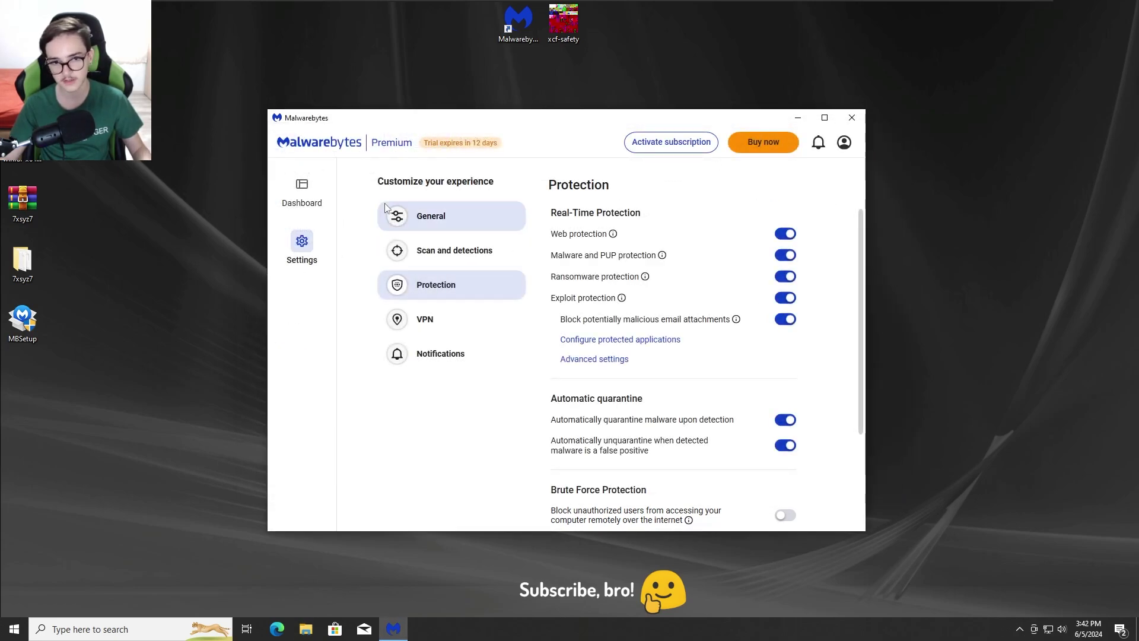
{"action": "left_click", "coordinate": [298, 188]}
{"action": "left_click", "coordinate": [302, 243]}
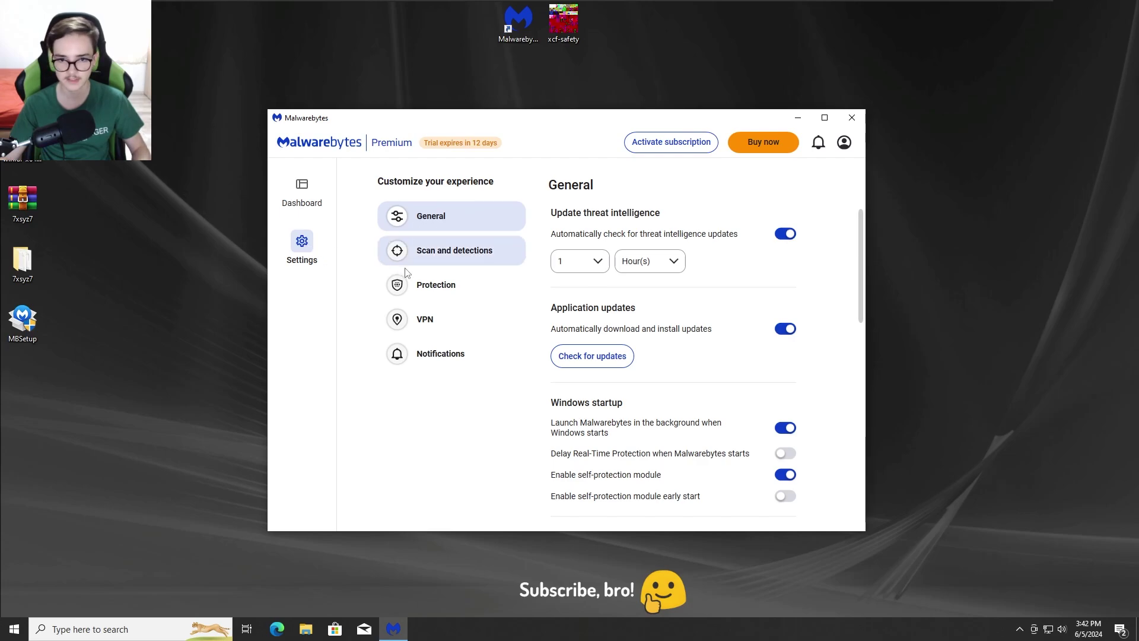
{"action": "left_click", "coordinate": [428, 293]}
{"action": "left_click_drag", "start_coordinate": [545, 126], "coordinate": [539, 126]}
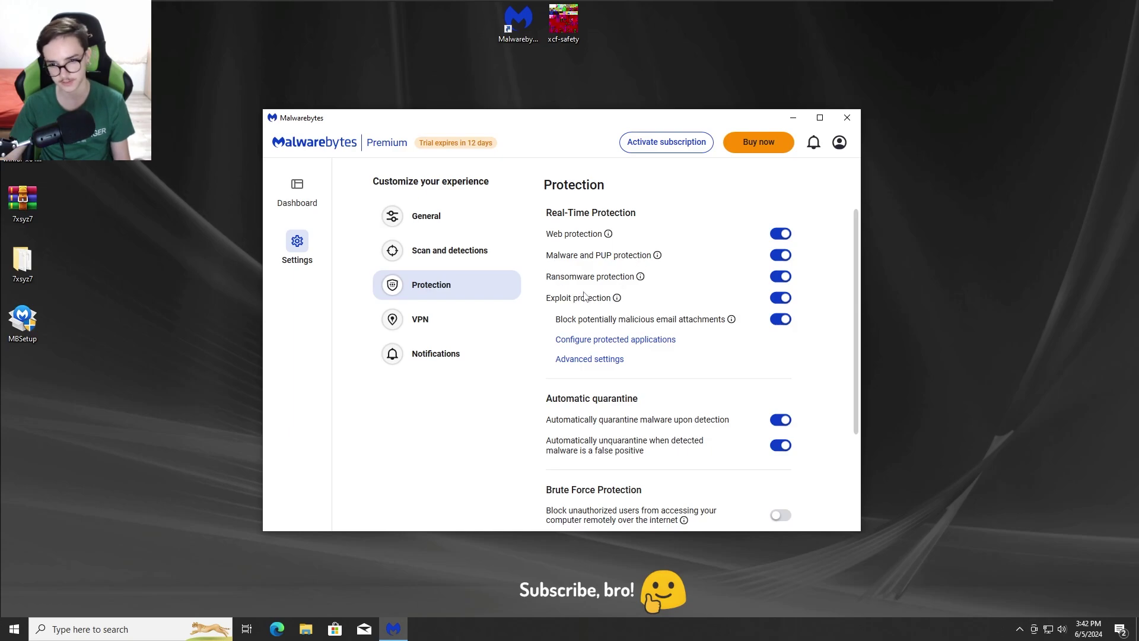
{"action": "left_click", "coordinate": [614, 62]}
{"action": "left_click_drag", "start_coordinate": [615, 60], "coordinate": [585, 55]}
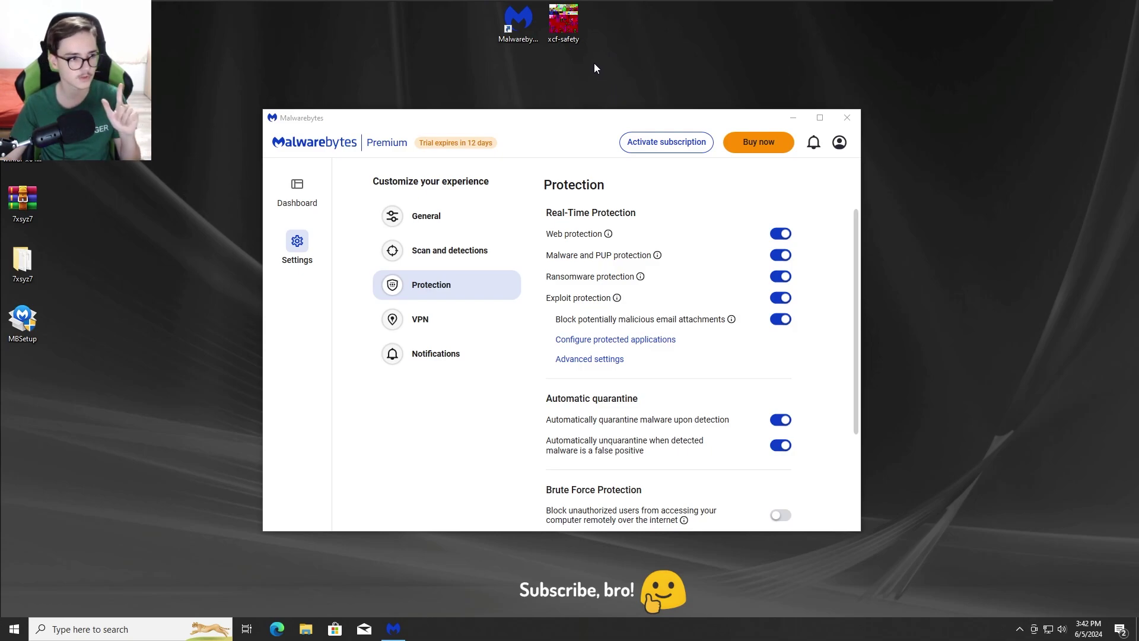
Step: Select the xcf-safety file on the desktop so Malwarebytes real-time protection catches it
{"action": "left_click", "coordinate": [568, 26]}
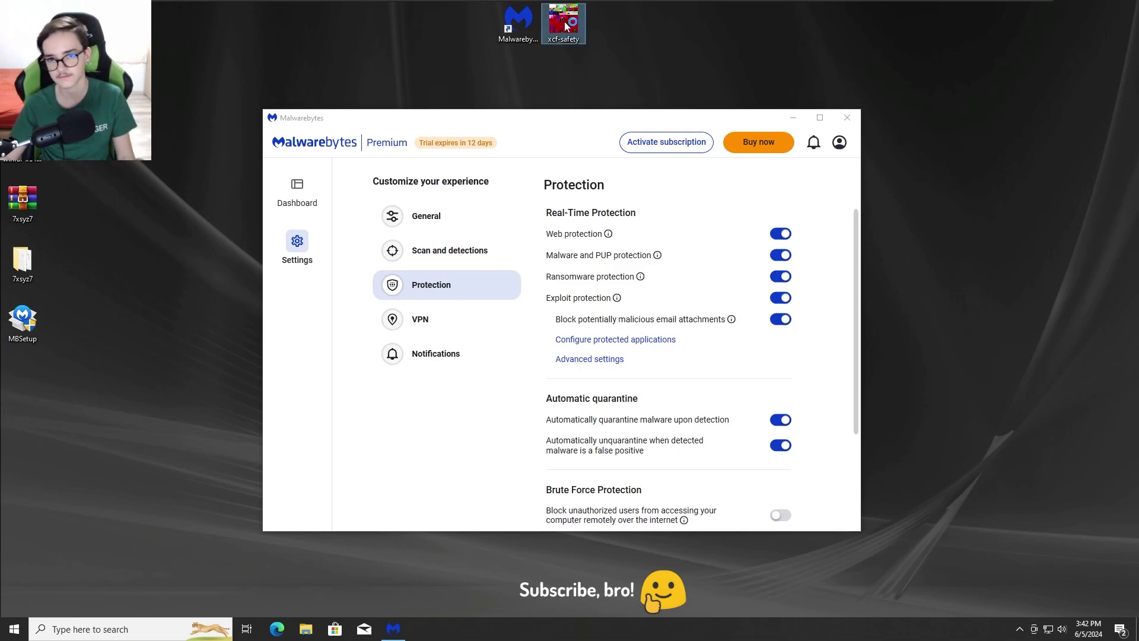
{"action": "mouse_move", "coordinate": [568, 25]}
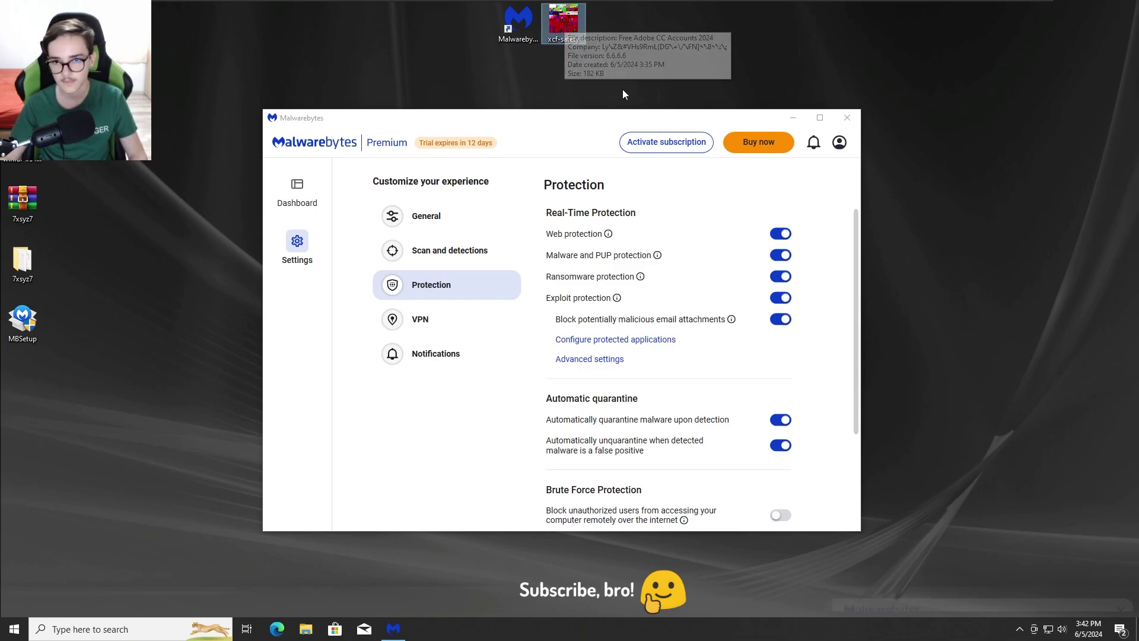